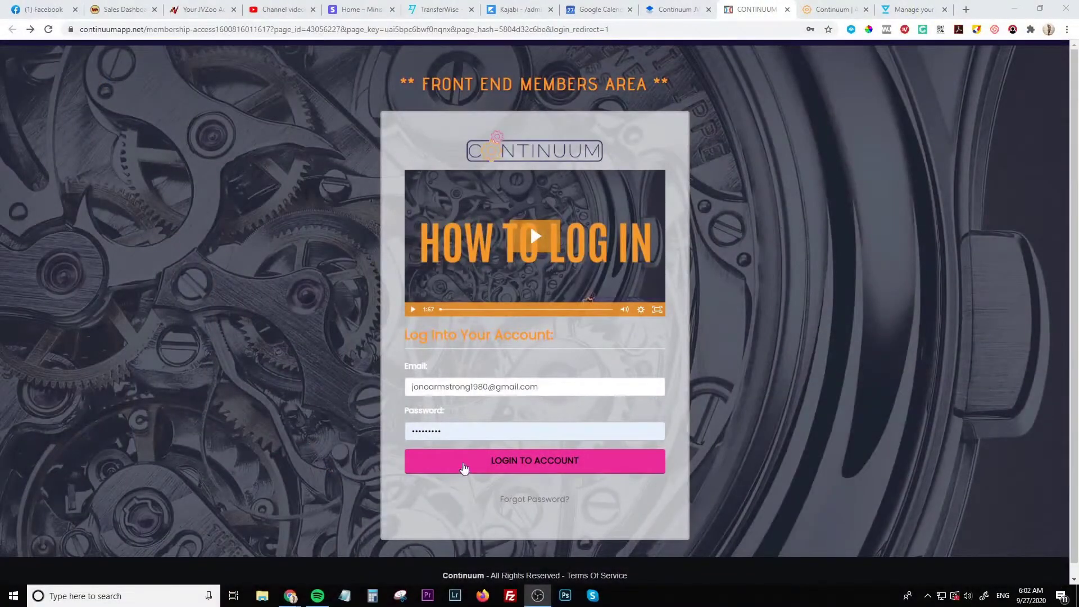
Step: Log into the Continuum Members Area account with the account email and password
left_click(518, 468)
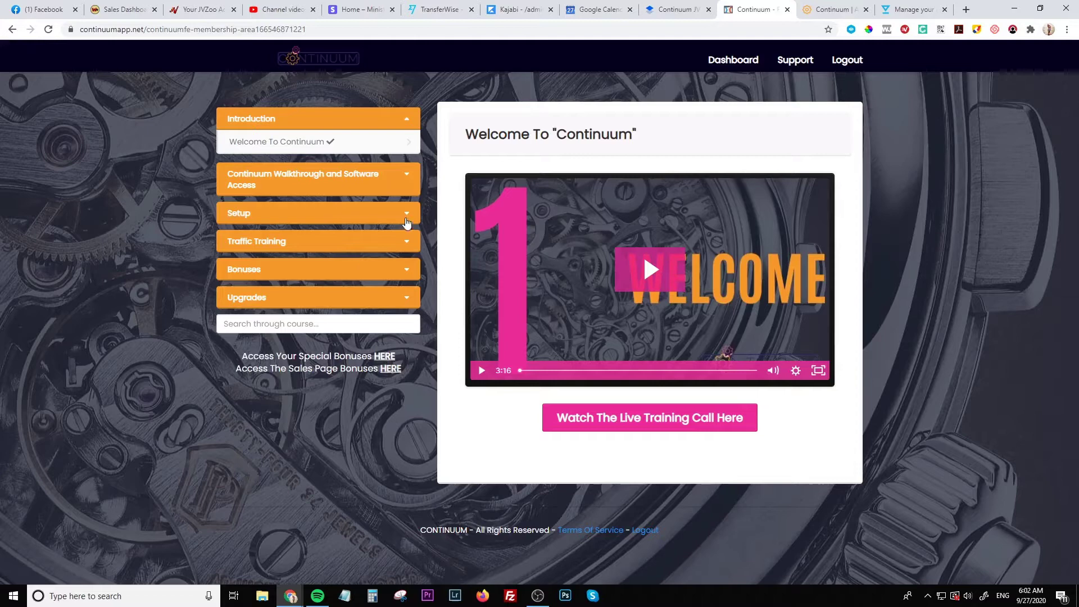
Step: Open the Walkthrough and Software Access lesson, expand Setup, then switch to the Continuum app tab
left_click(394, 178)
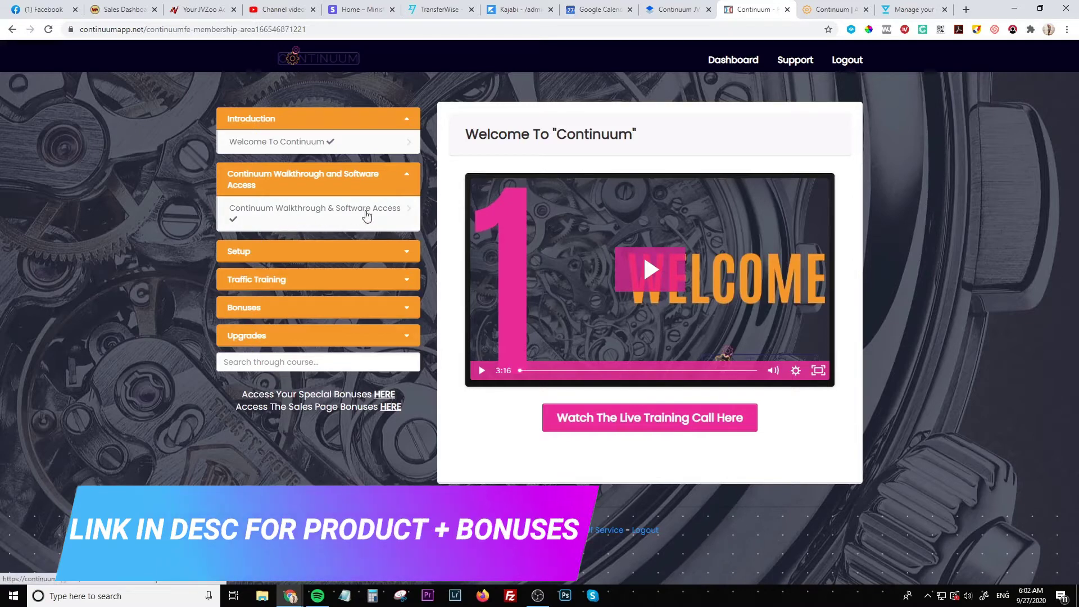
left_click(336, 217)
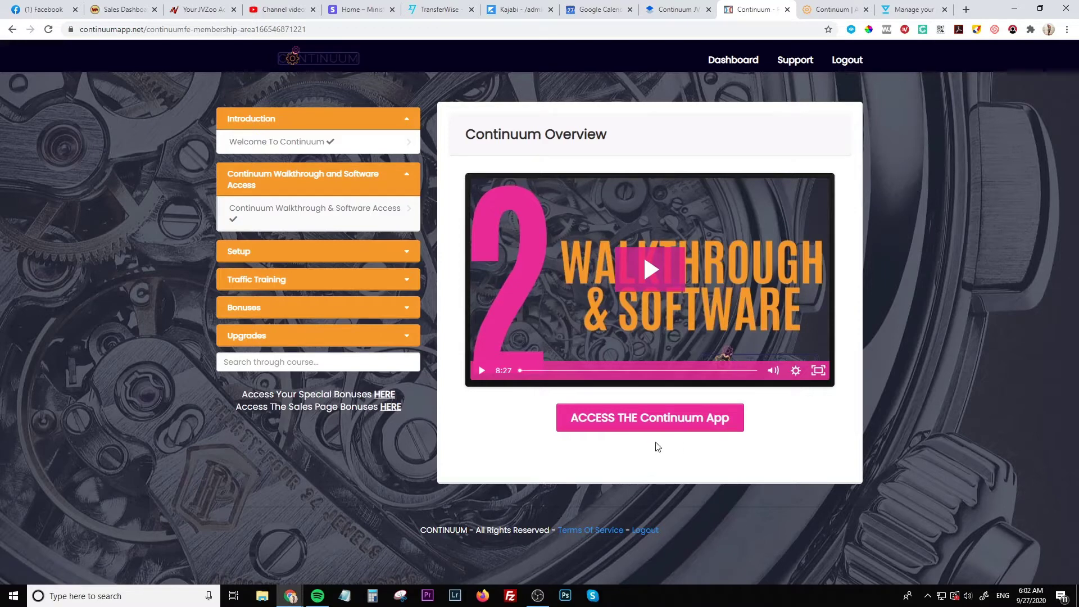
left_click(406, 259)
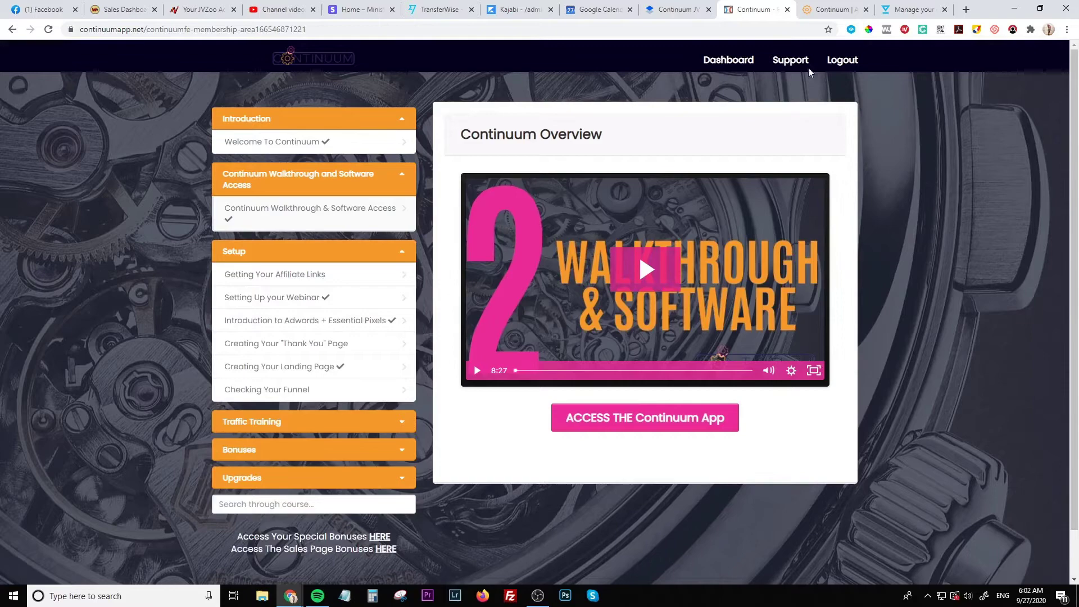
left_click(827, 11)
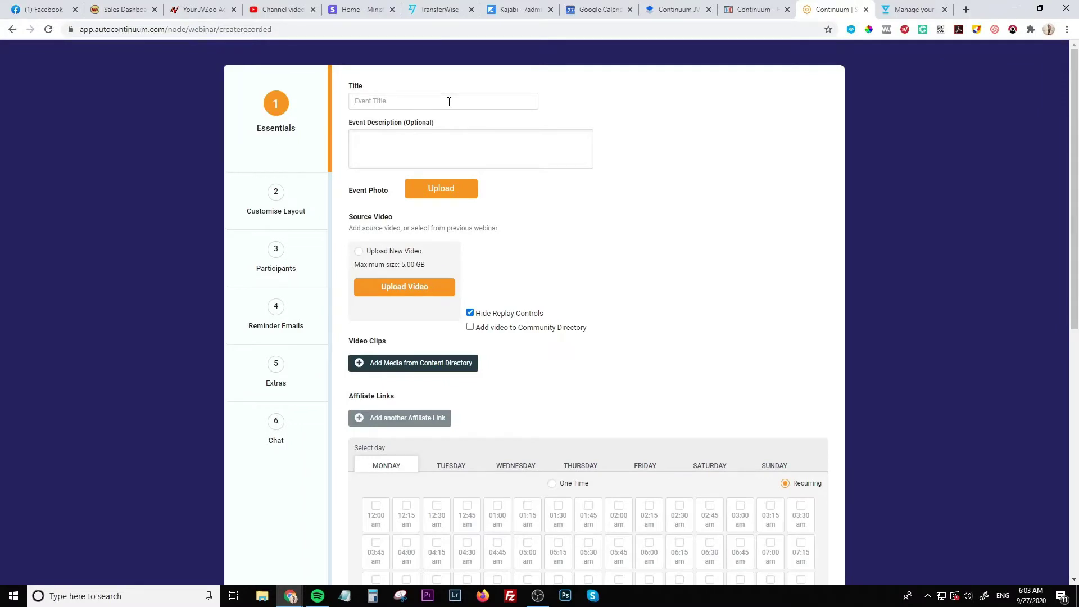
Step: Fill the Essentials title and description with placeholder text 'sfgsfgsfg'
type("sfdgsfgsfgsfg")
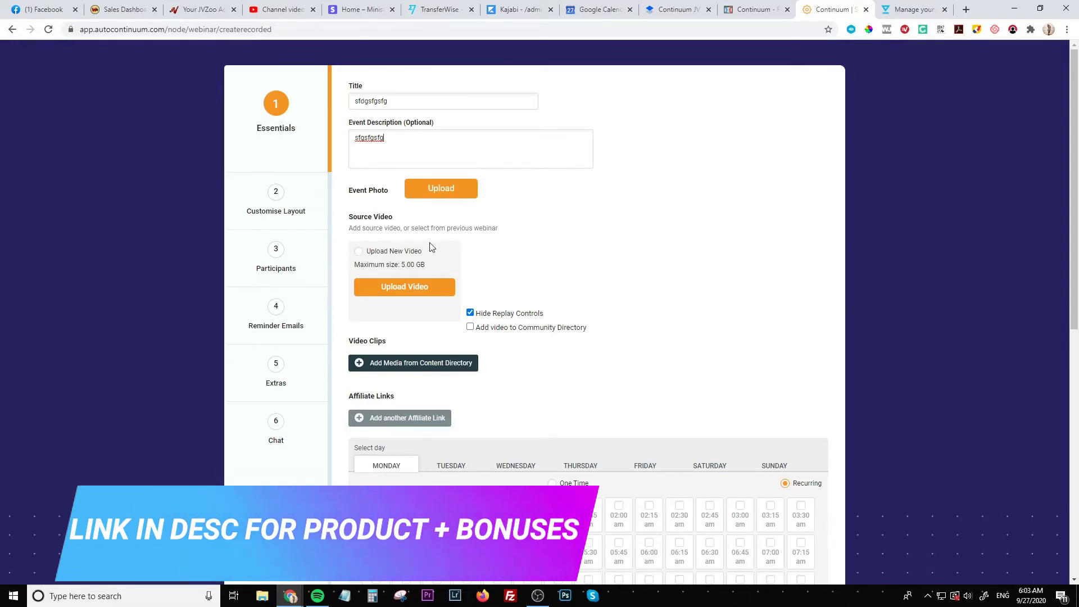
scroll(462, 246, "down", 1)
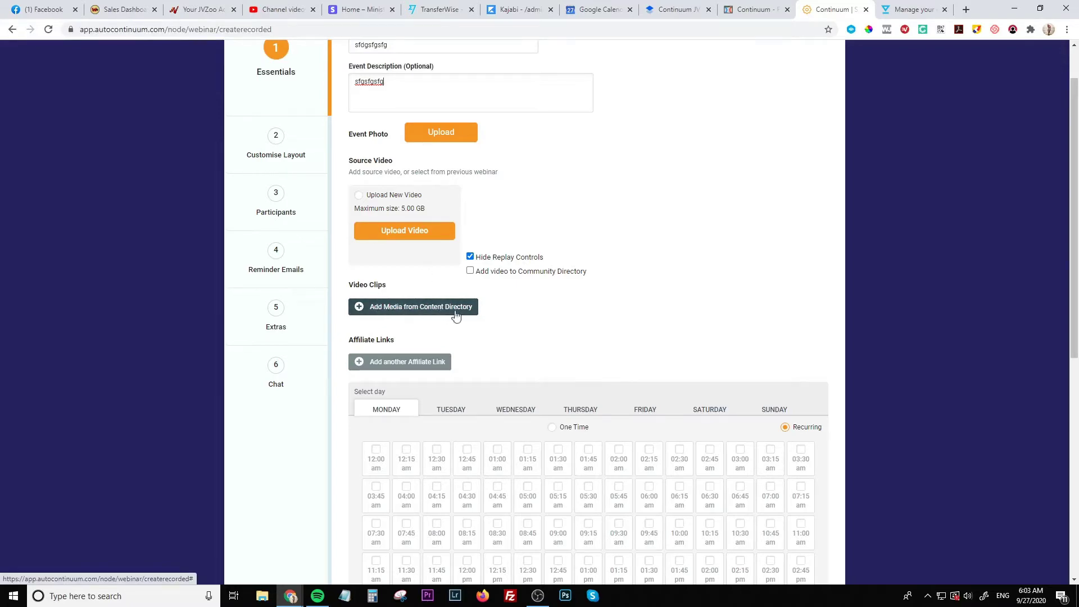
Step: Browse the content directory videos and select Replay.mp4 as the webinar's clip
left_click(421, 308)
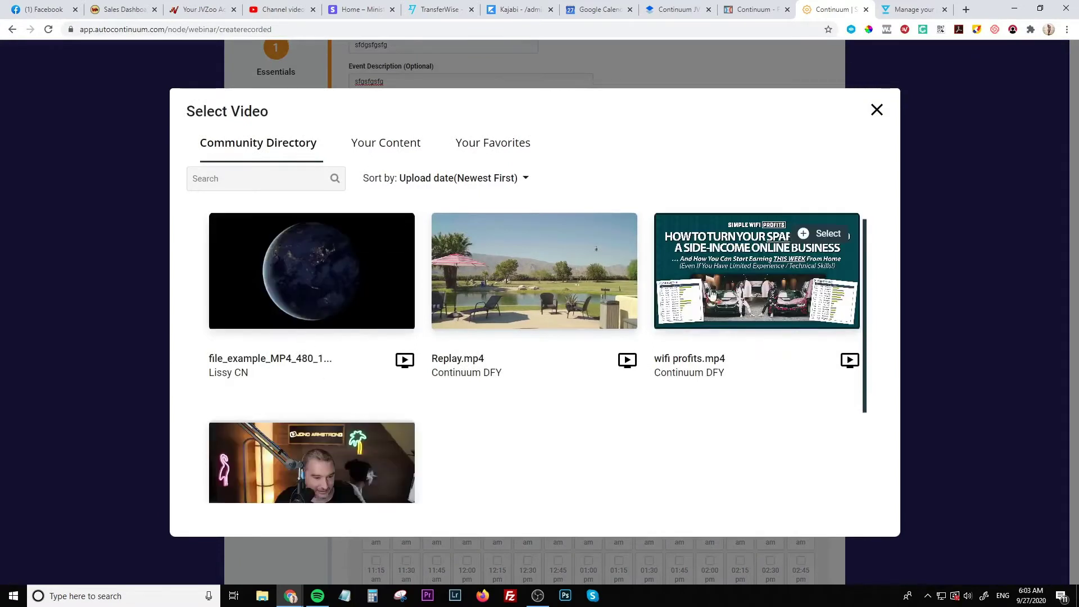
mouse_move(827, 284)
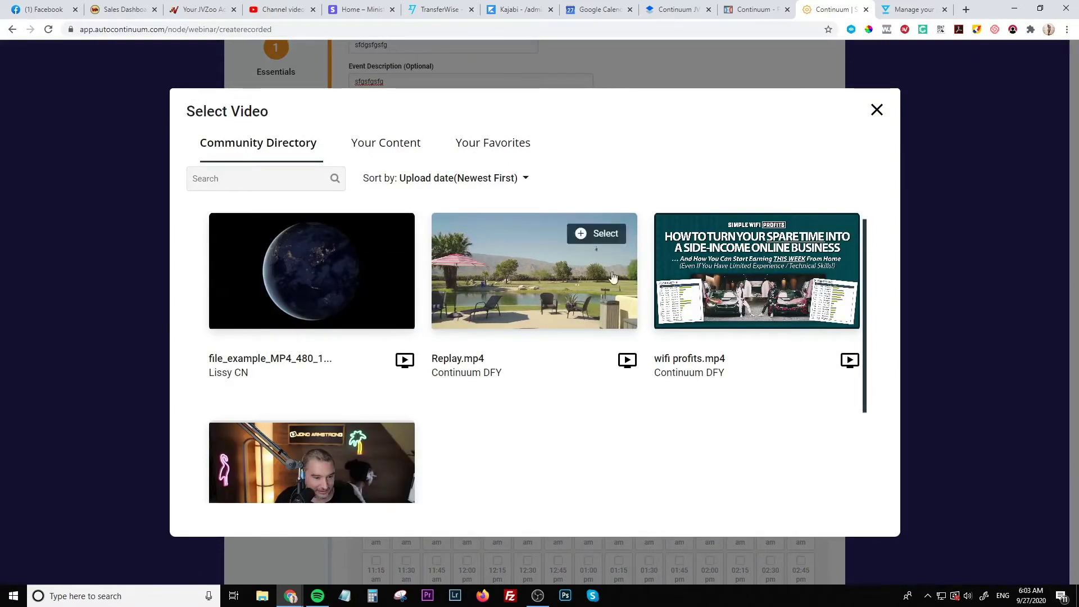
mouse_move(256, 466)
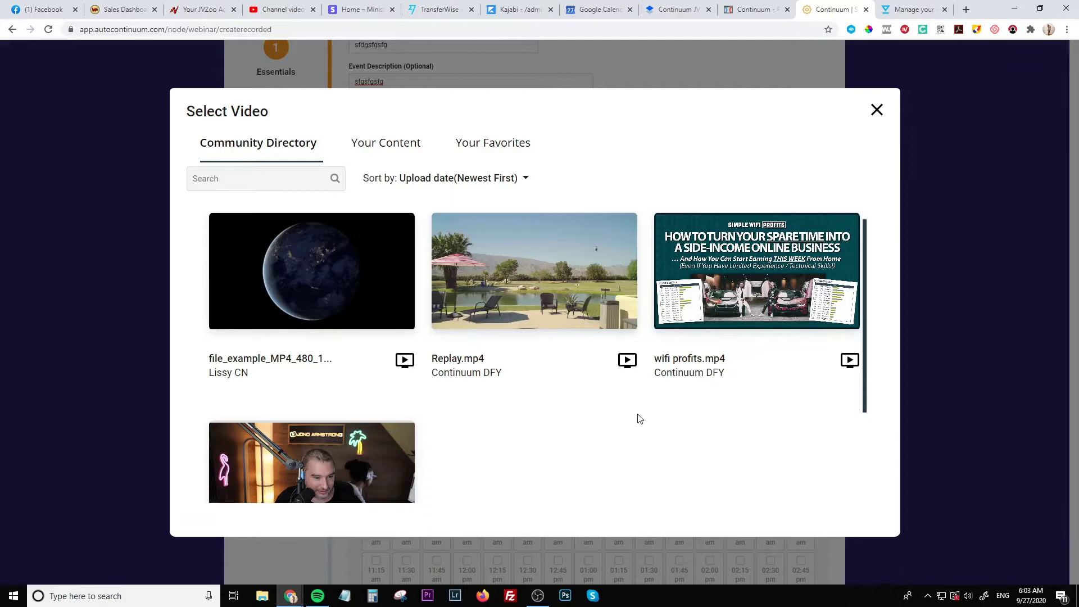
mouse_move(716, 291)
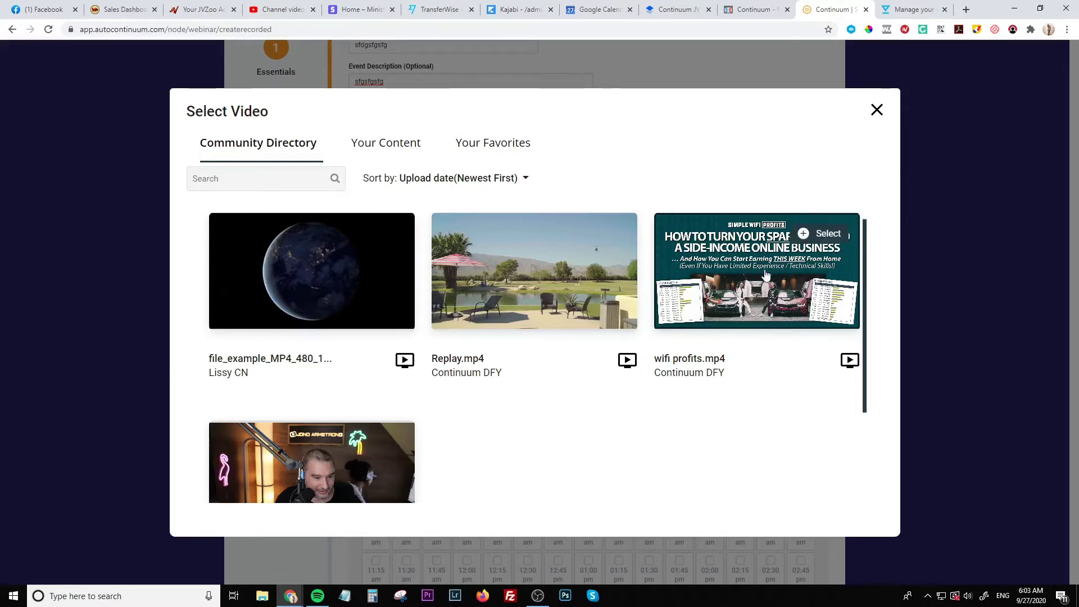
mouse_move(514, 269)
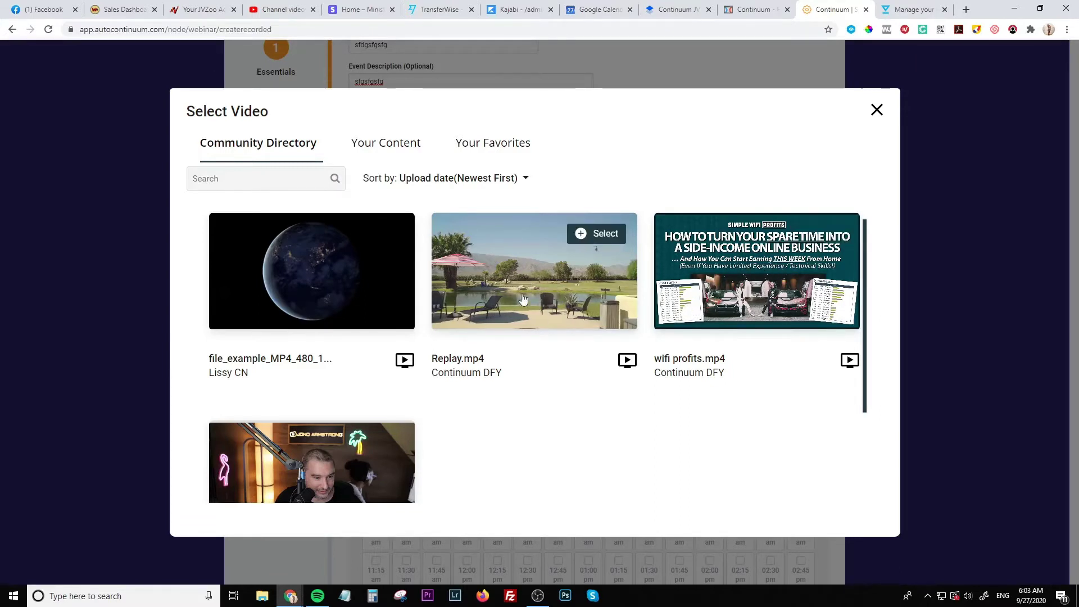
left_click(617, 236)
scroll(557, 332, "down", 7)
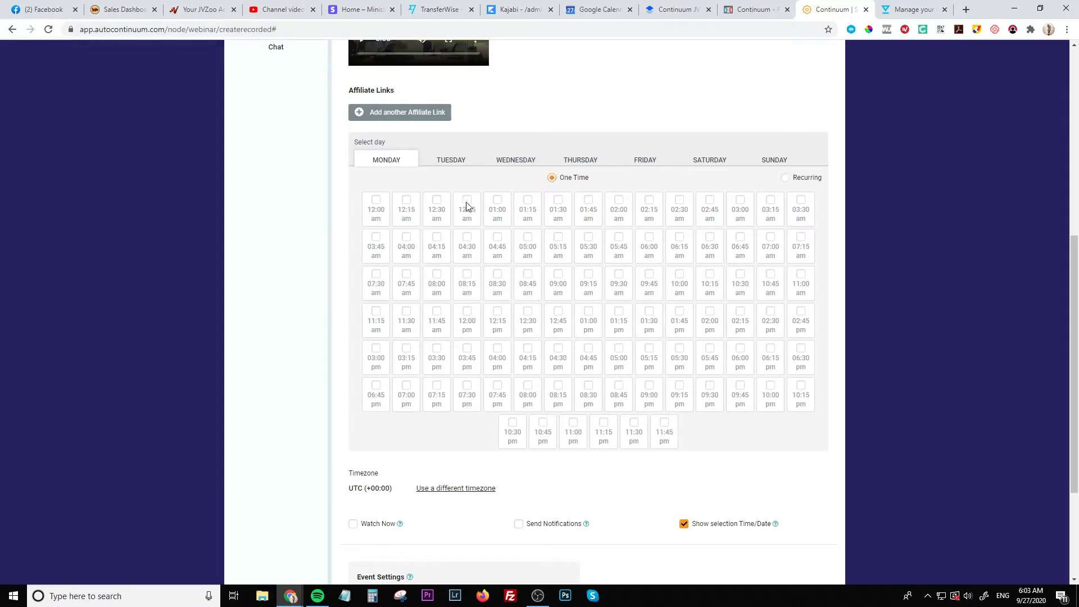
Step: Switch the webinar schedule from One Time to Recurring
left_click(785, 178)
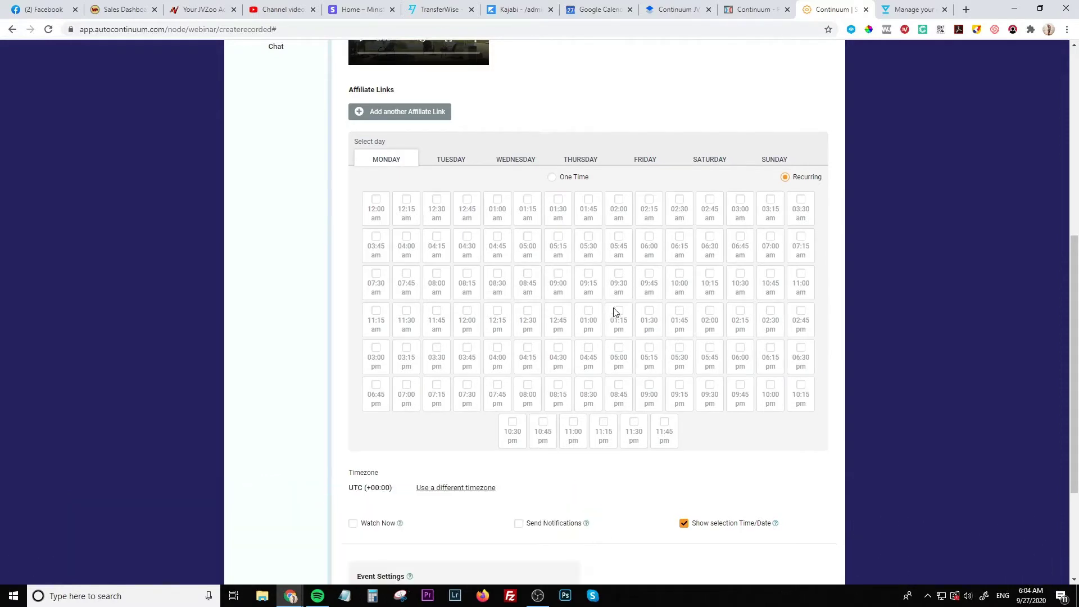
scroll(614, 311, "down", 3)
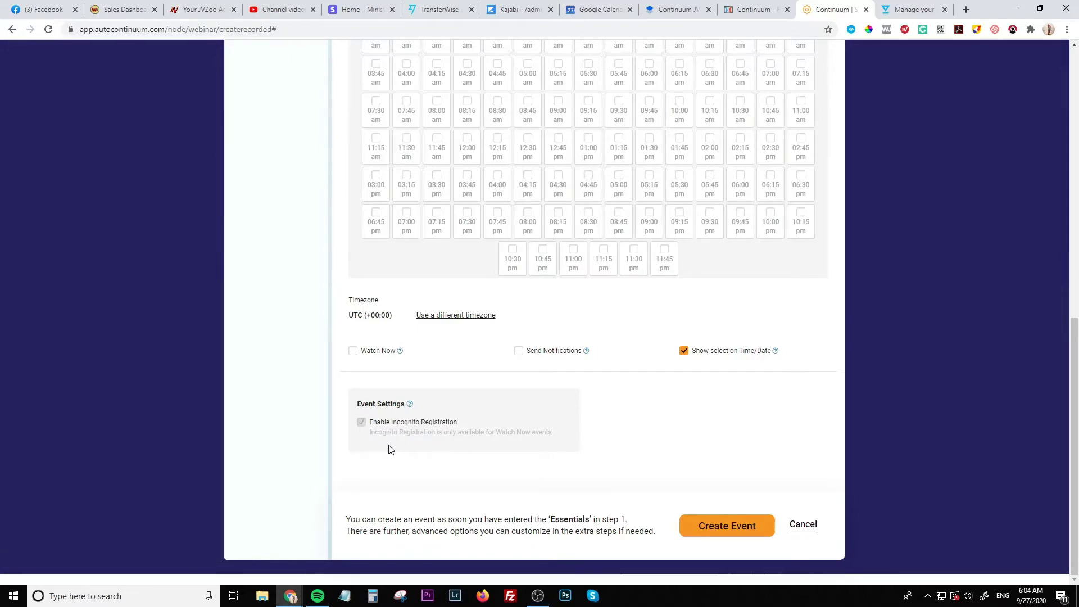
Step: Advance past the Customise Layout step to the wizard's Participants step
scroll(393, 446, "up", 7)
scroll(394, 451, "up", 3)
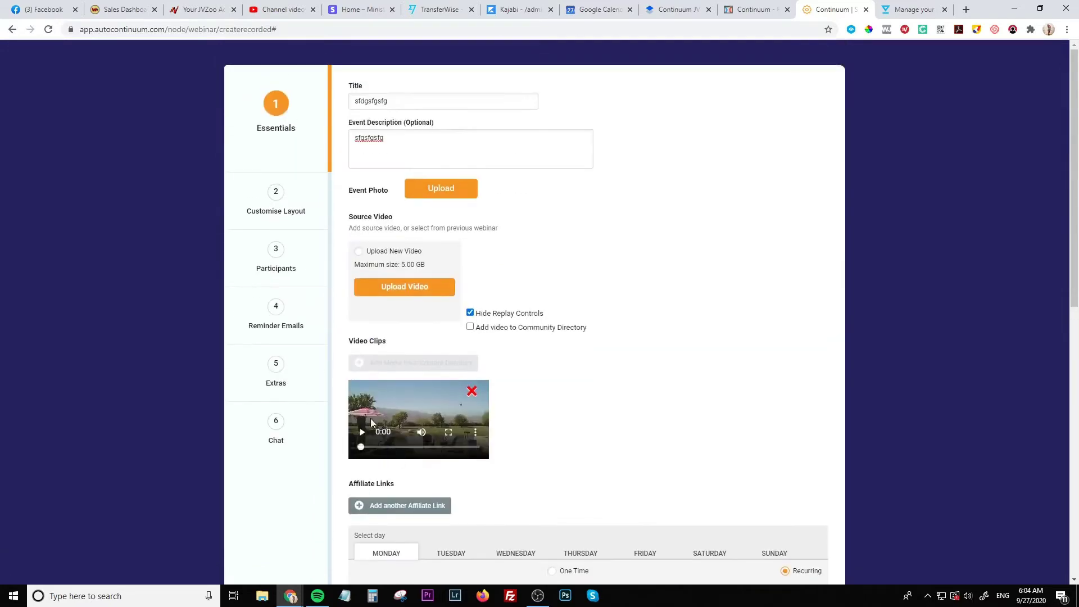
left_click(302, 215)
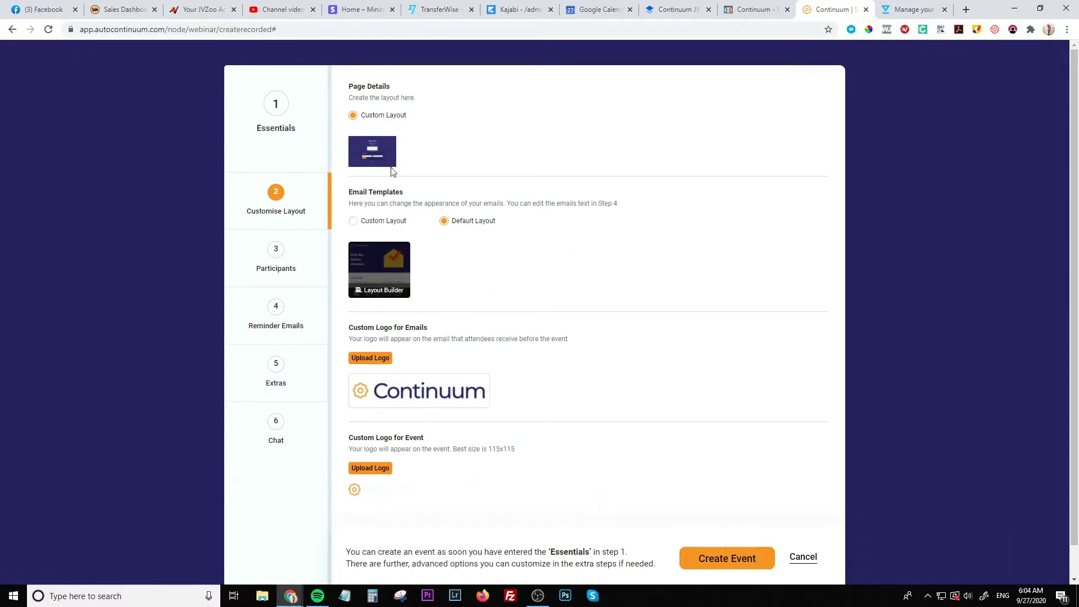
scroll(386, 245, "down", 1)
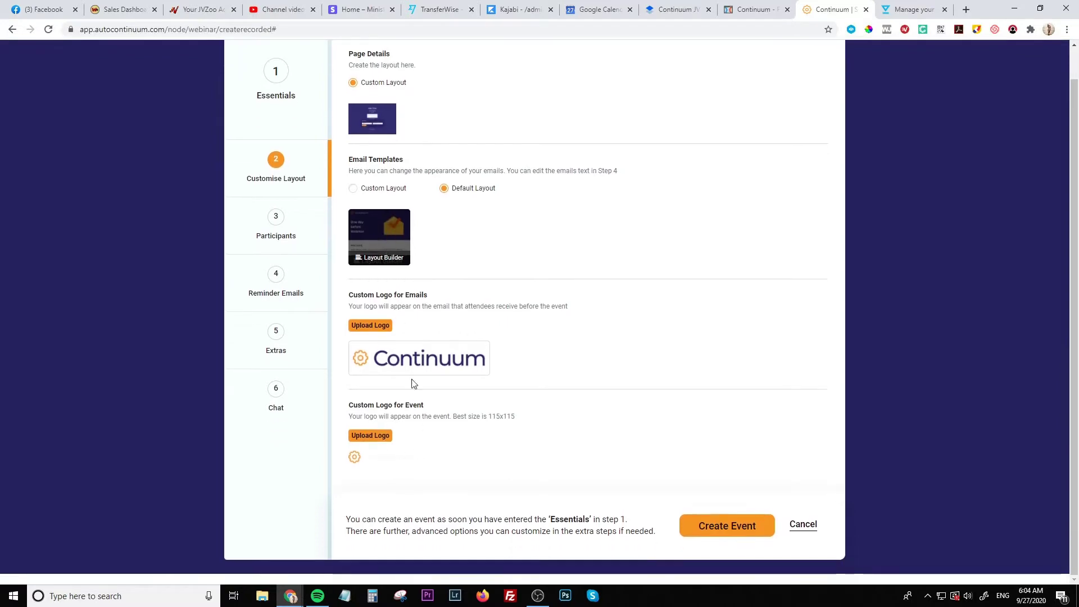
left_click(308, 242)
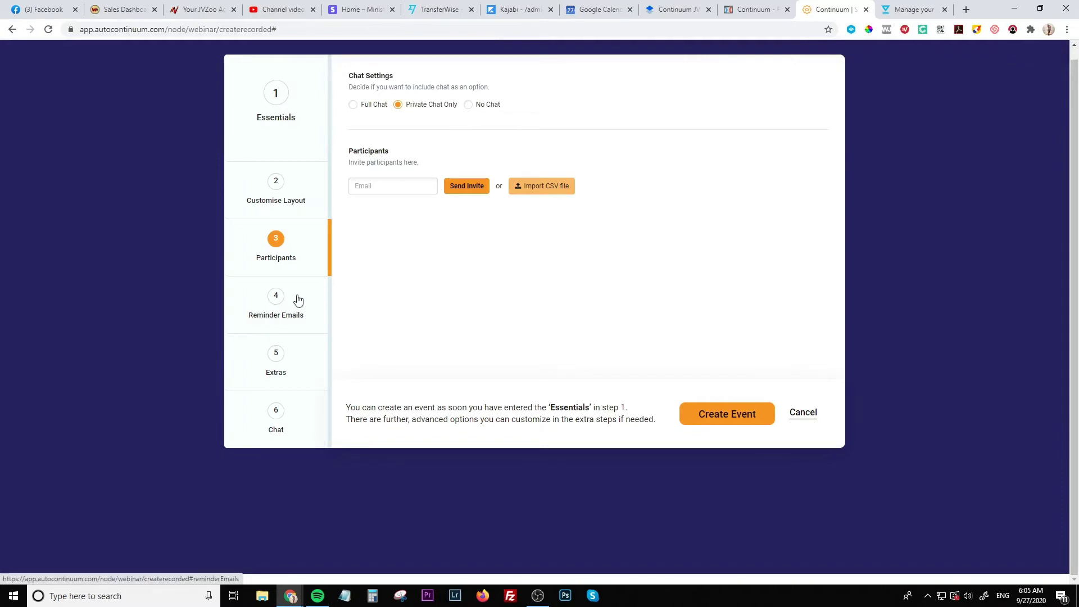
Step: Open Reminder Emails and review the Select Responder choices without picking one
left_click(276, 302)
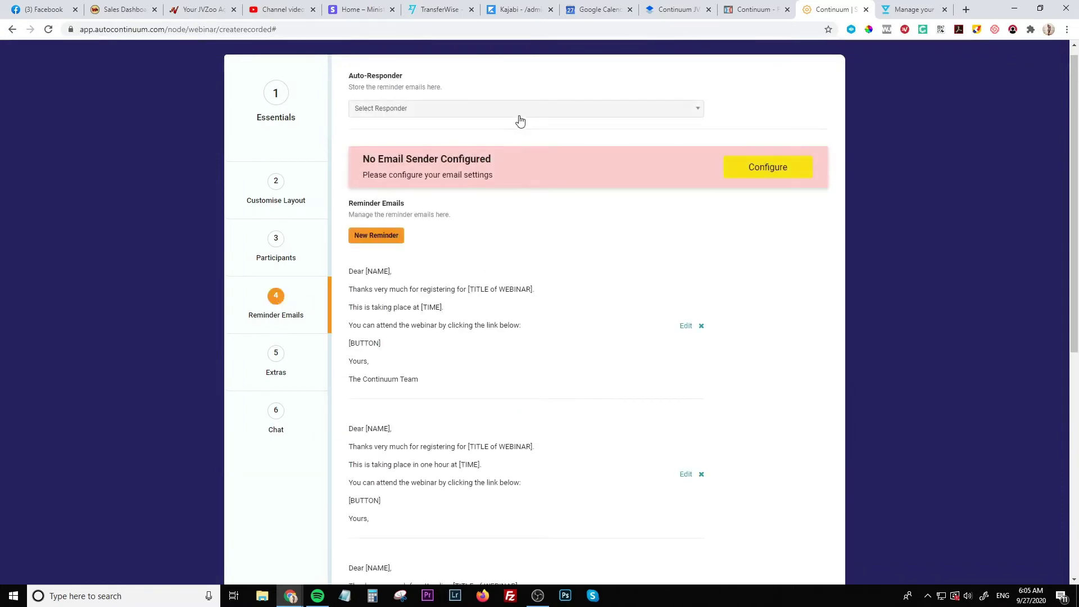
left_click(518, 113)
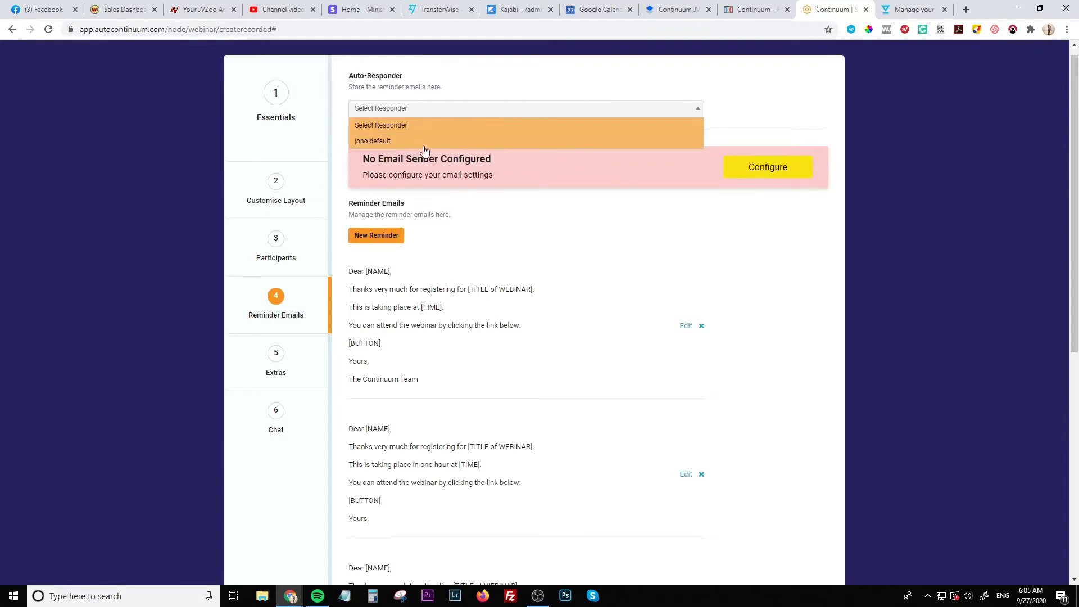
left_click(470, 111)
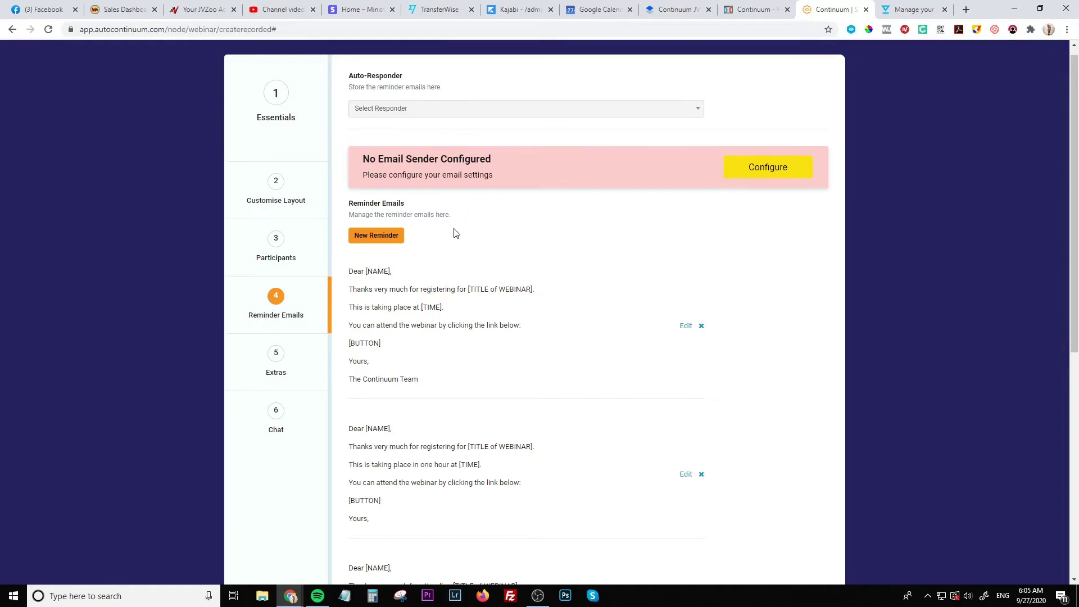
scroll(455, 233, "down", 3)
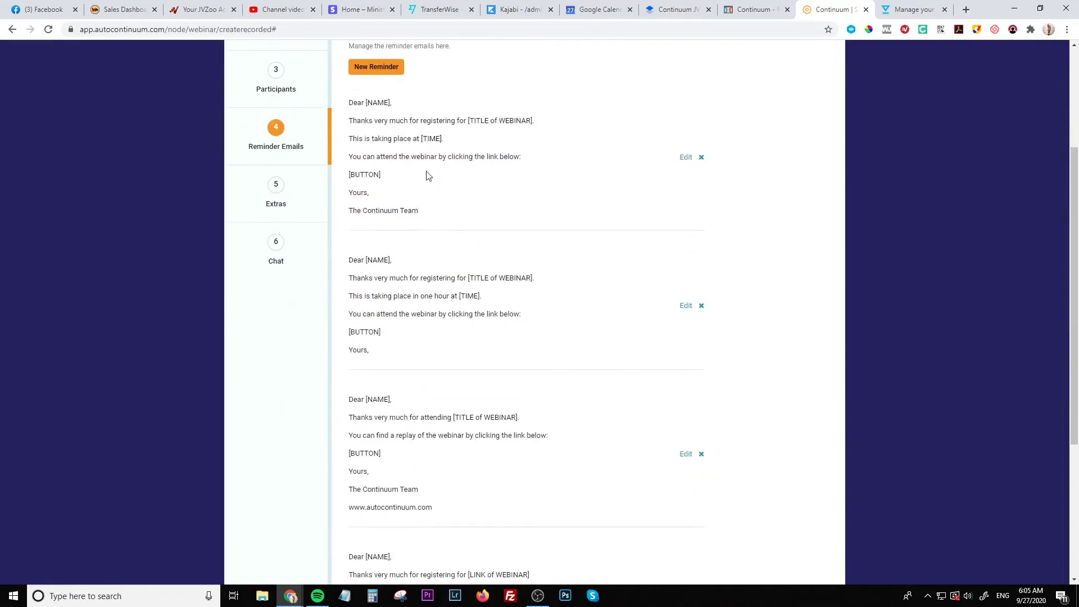
Step: Review the first reminder email, close it unchanged, and continue to Extras
left_click(685, 160)
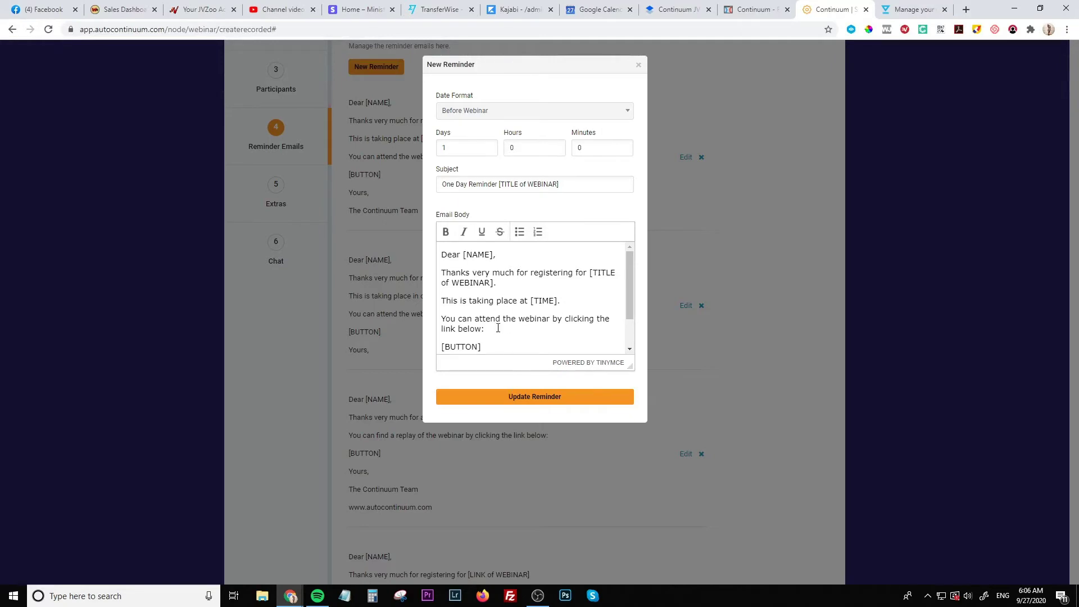
scroll(486, 306, "down", 2)
scroll(489, 281, "up", 2)
left_click(638, 67)
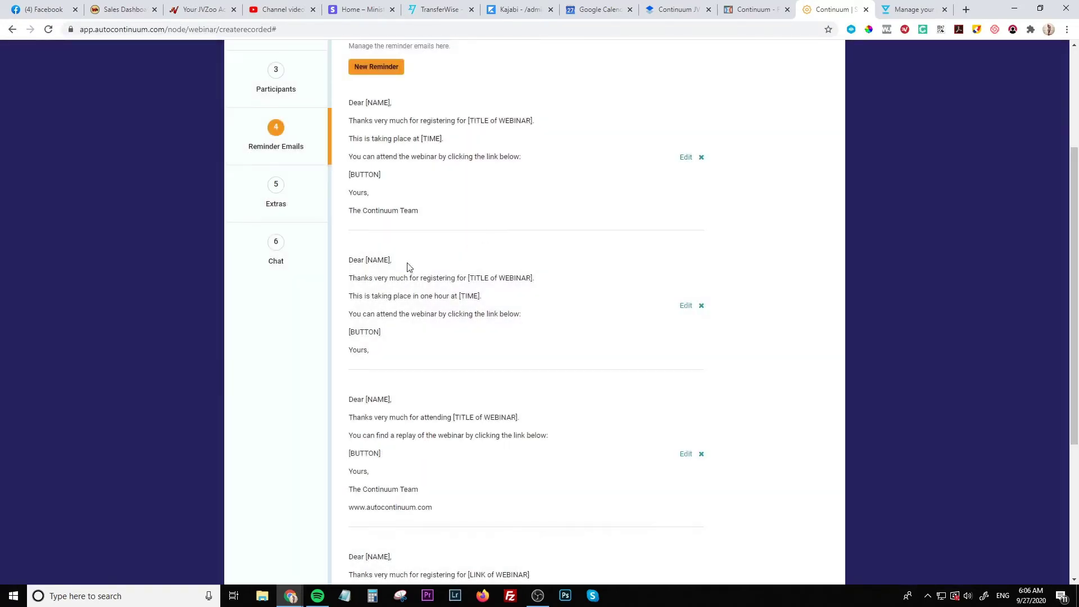
left_click(286, 204)
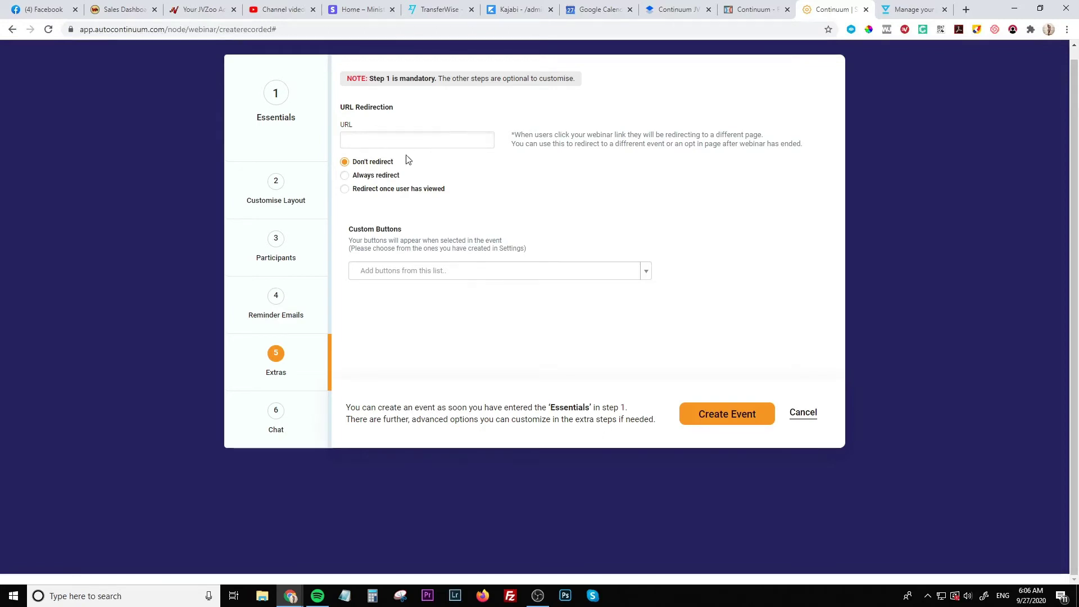
Step: Add the Enroll Into MOF Here custom button and check its start/end time options
left_click(444, 271)
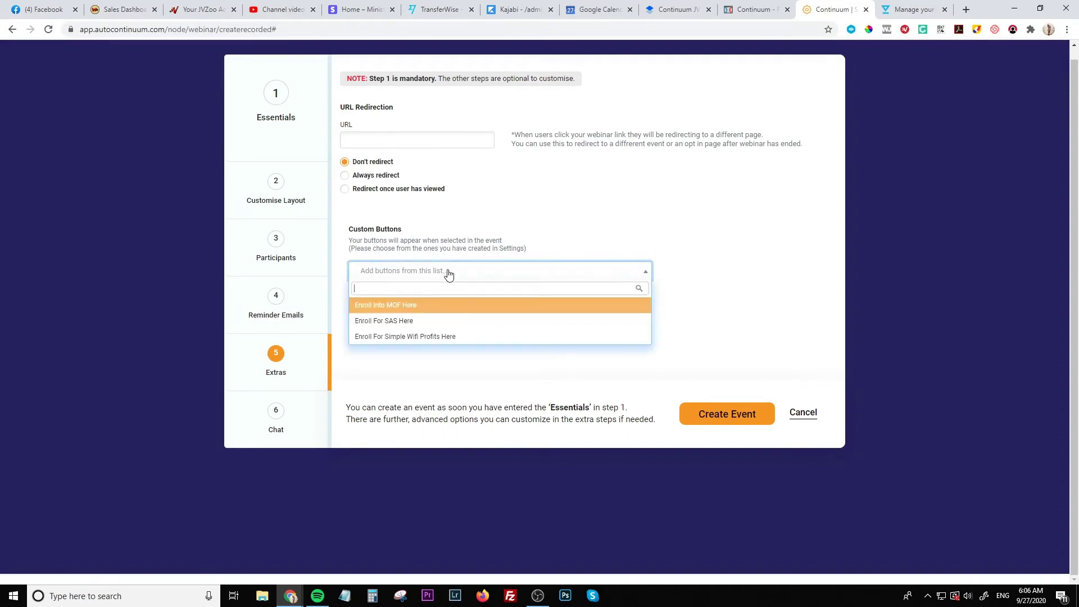
left_click(421, 308)
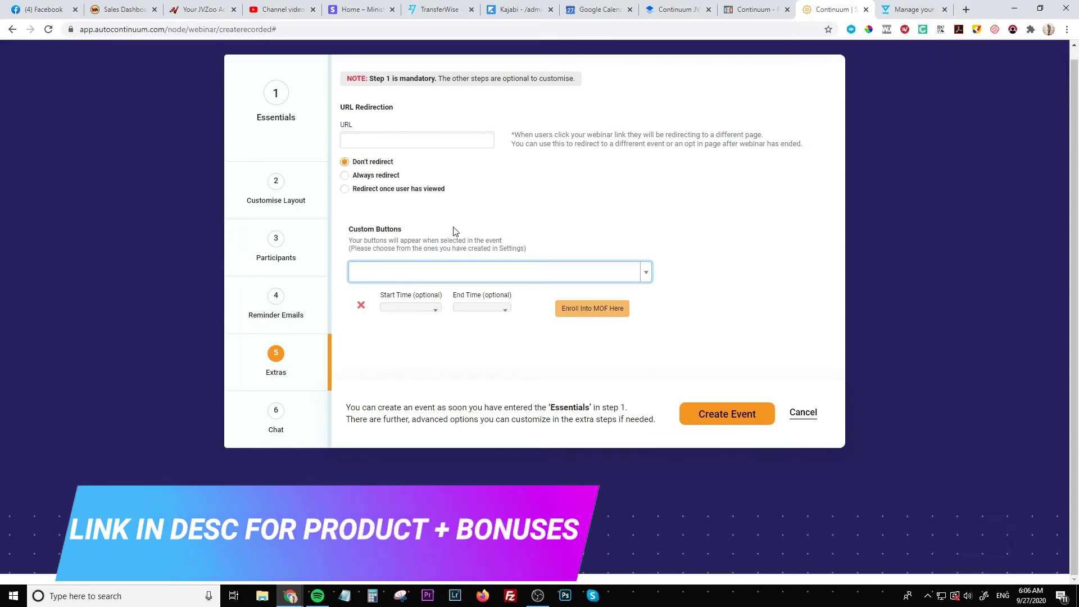
left_click(429, 308)
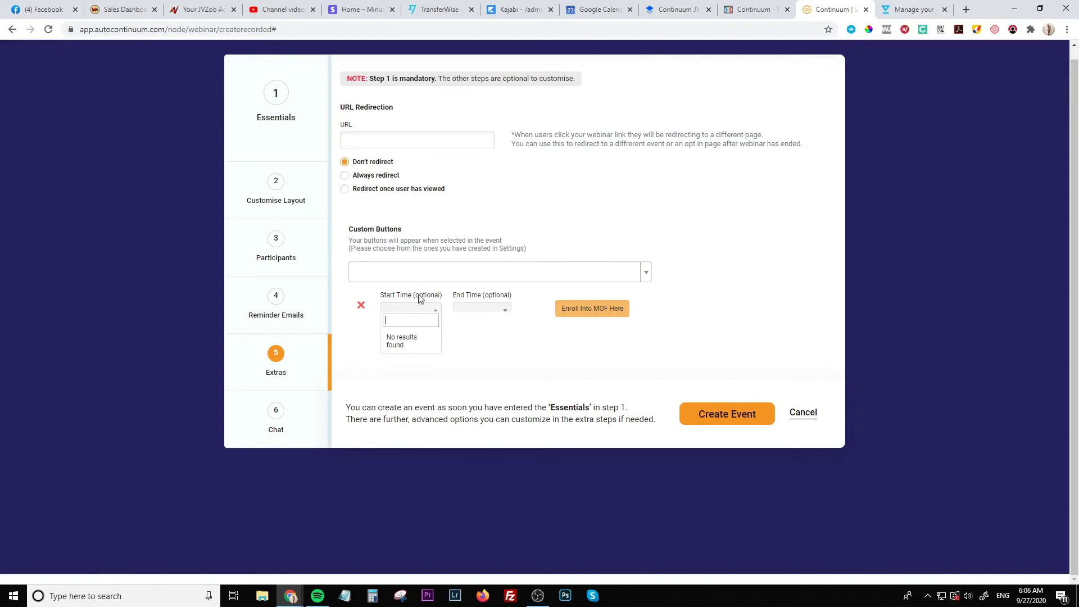
left_click(490, 313)
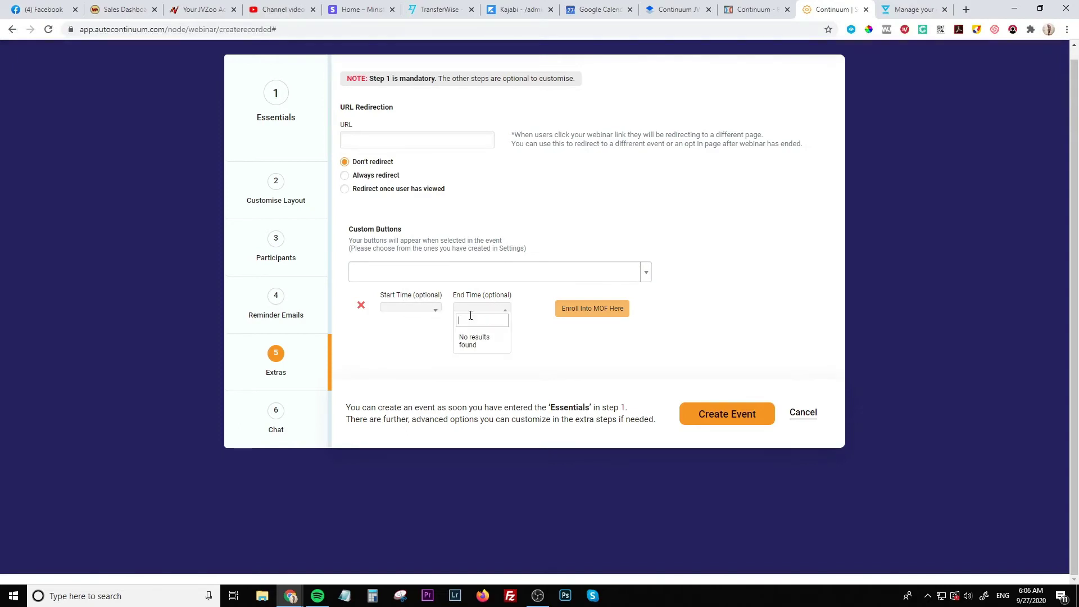
left_click(539, 336)
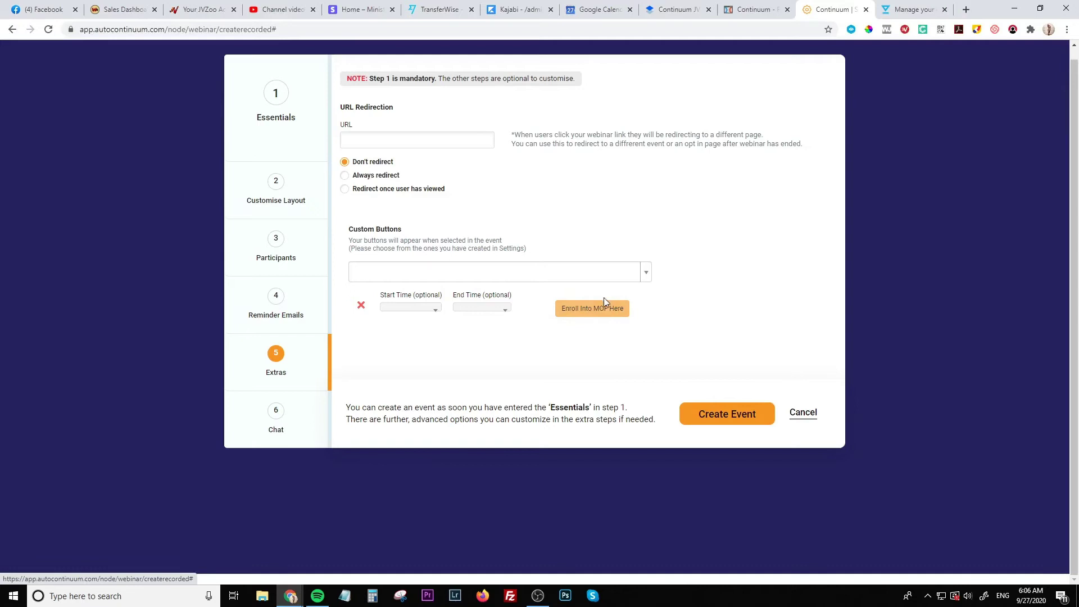
left_click(299, 422)
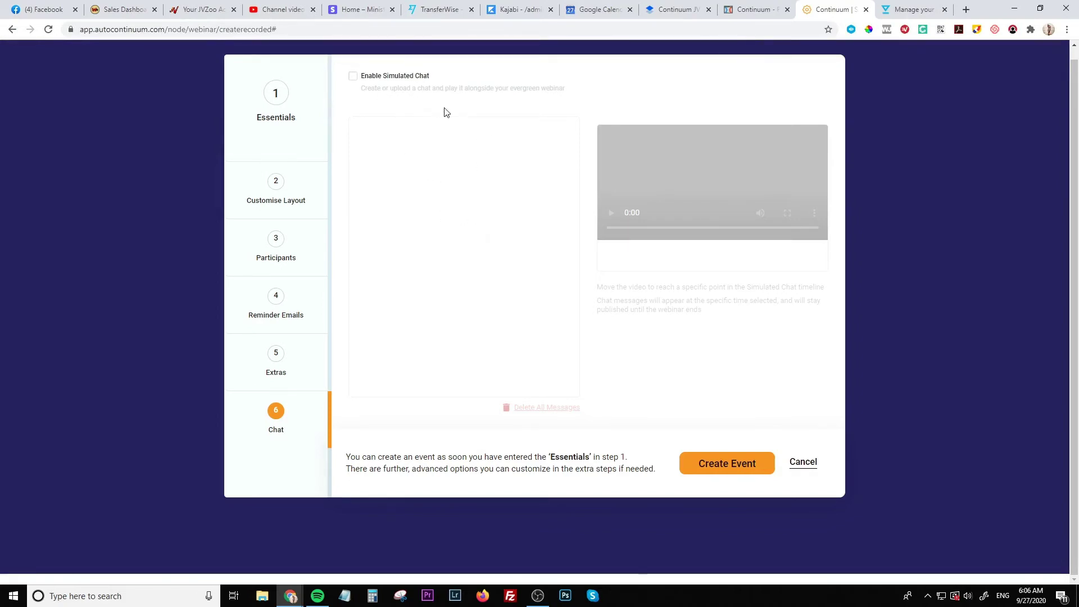
Step: Cancel the auto-webinar wizard and return to the members area training tab
left_click(804, 462)
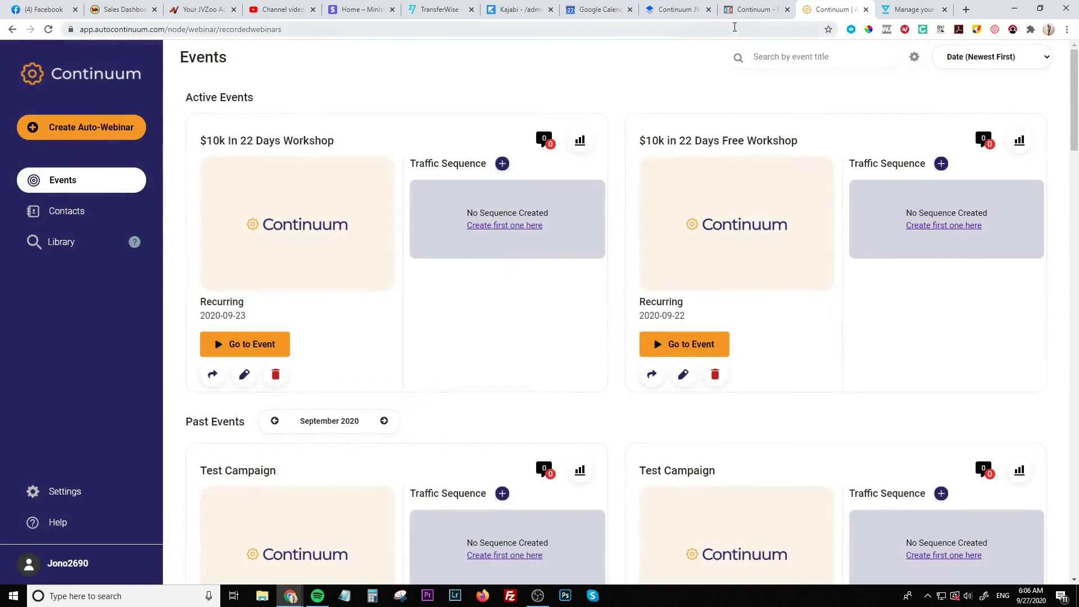
left_click(746, 17)
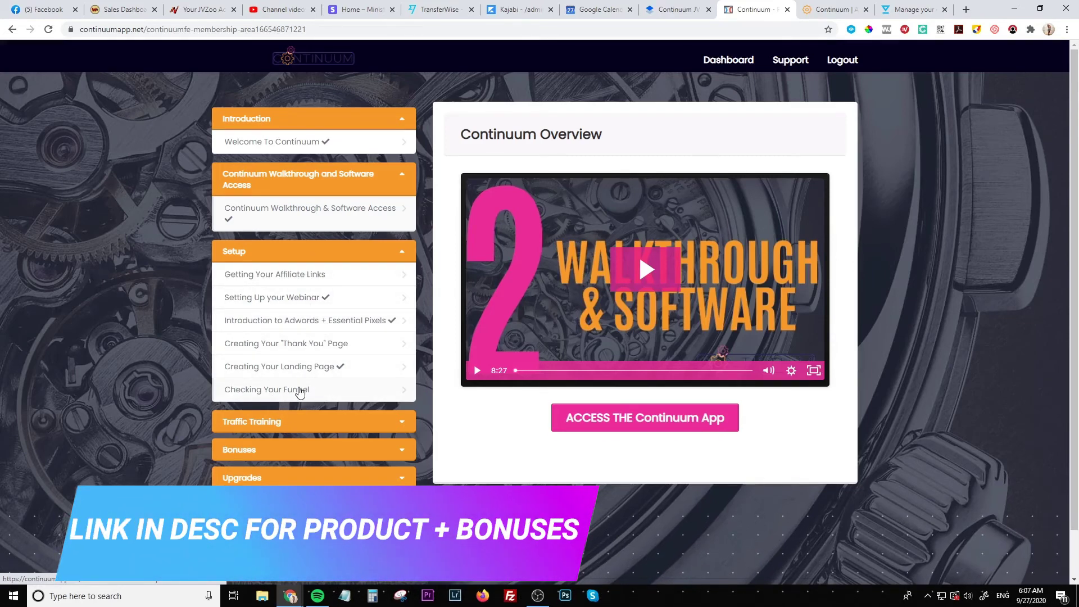
Step: Expand Traffic Training to list Placements & Keywords and Scaling & Conclusion
left_click(362, 425)
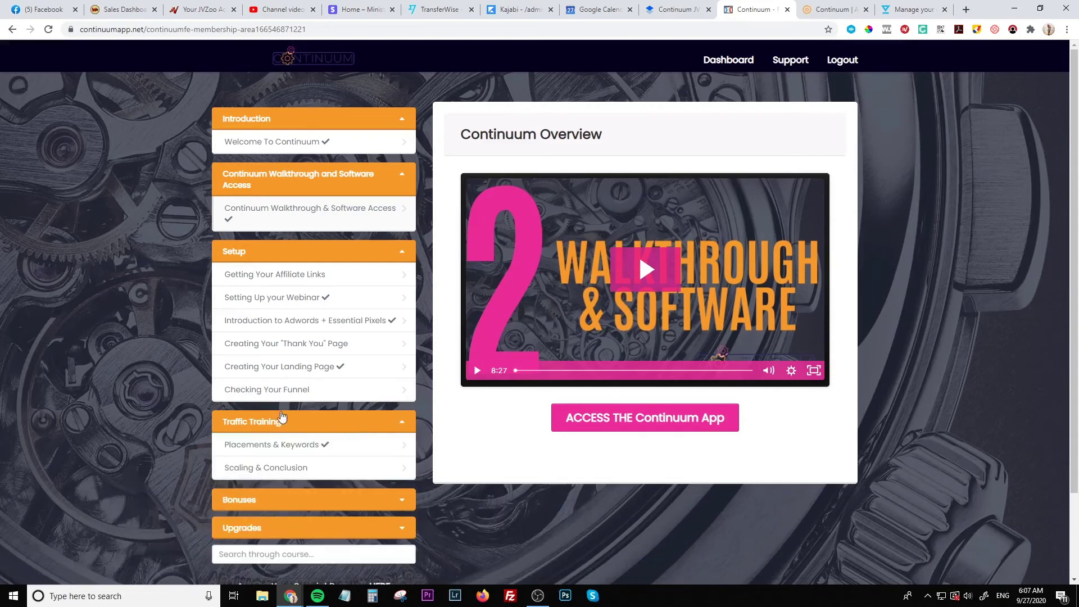